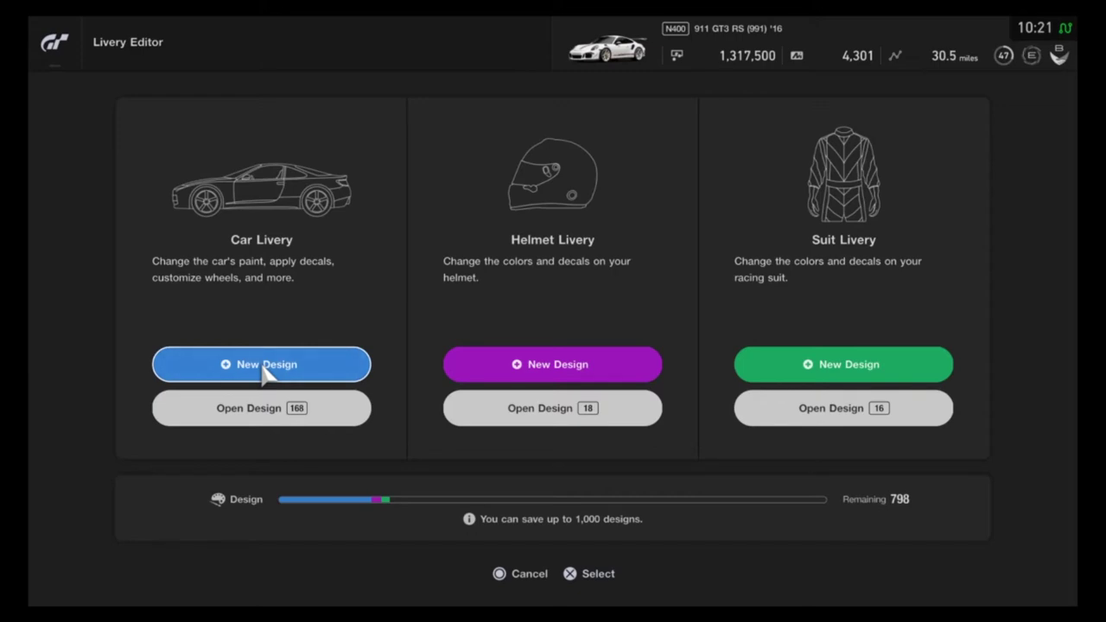
- Start a new car livery design and open its paint editor, accepting the removal of the original livery
left_click(265, 367)
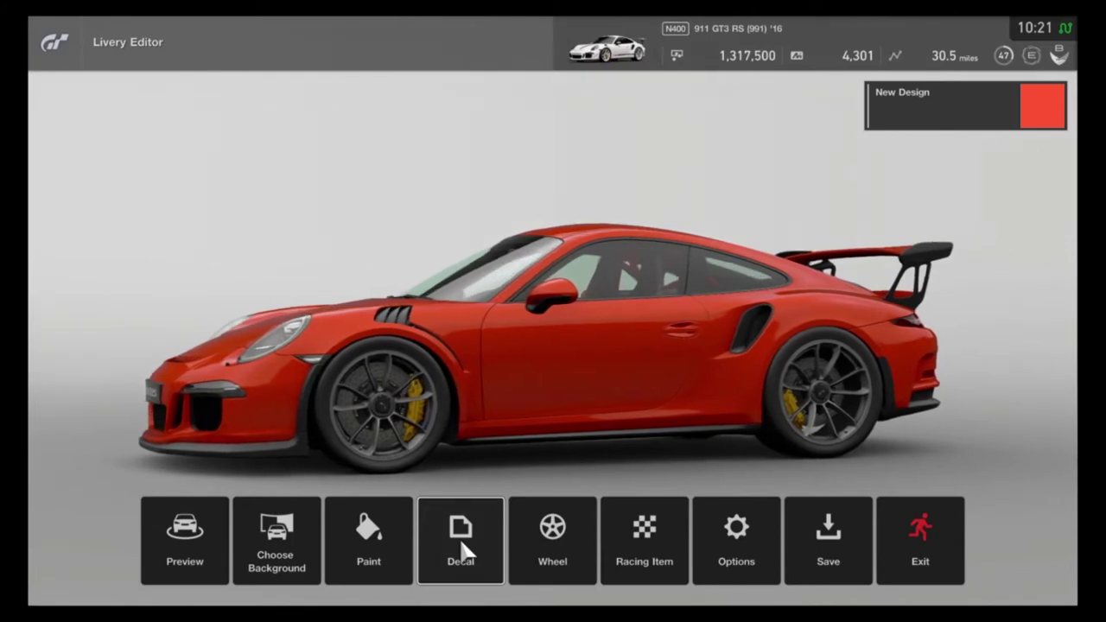
left_click(368, 537)
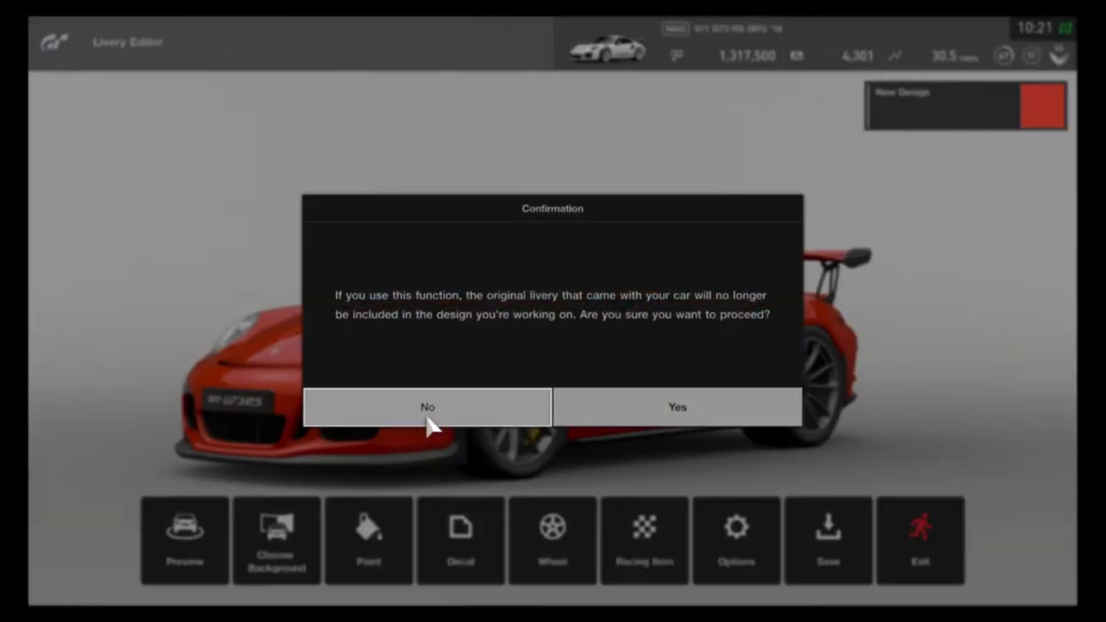
left_click(681, 417)
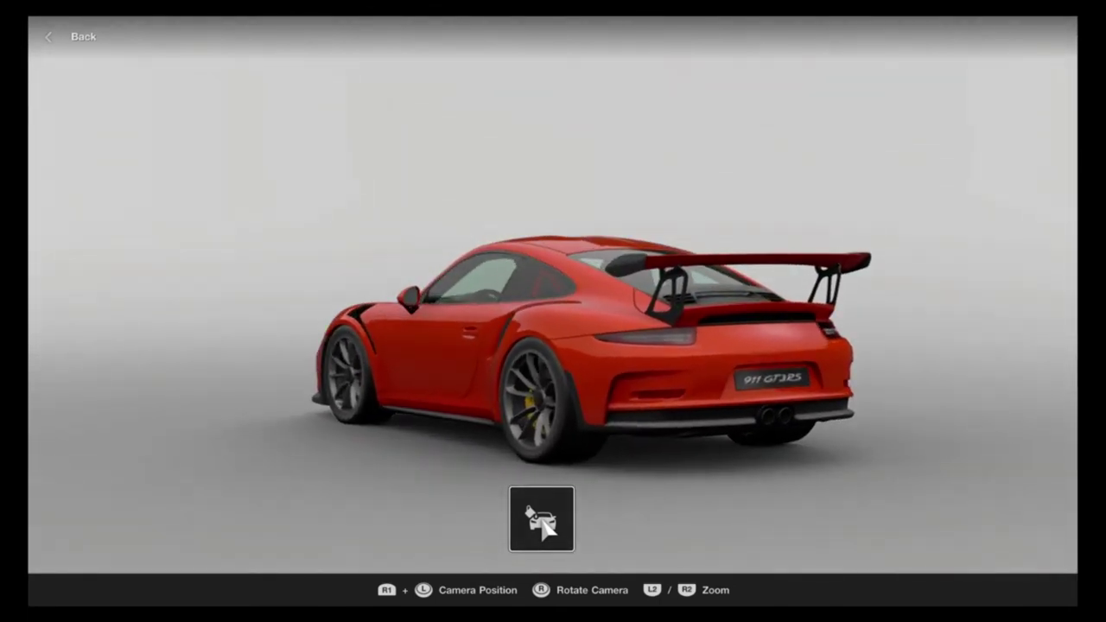
- Paint the whole car light turquoise from the colour palette with the Metallic paint type
left_click(542, 520)
left_click(285, 566)
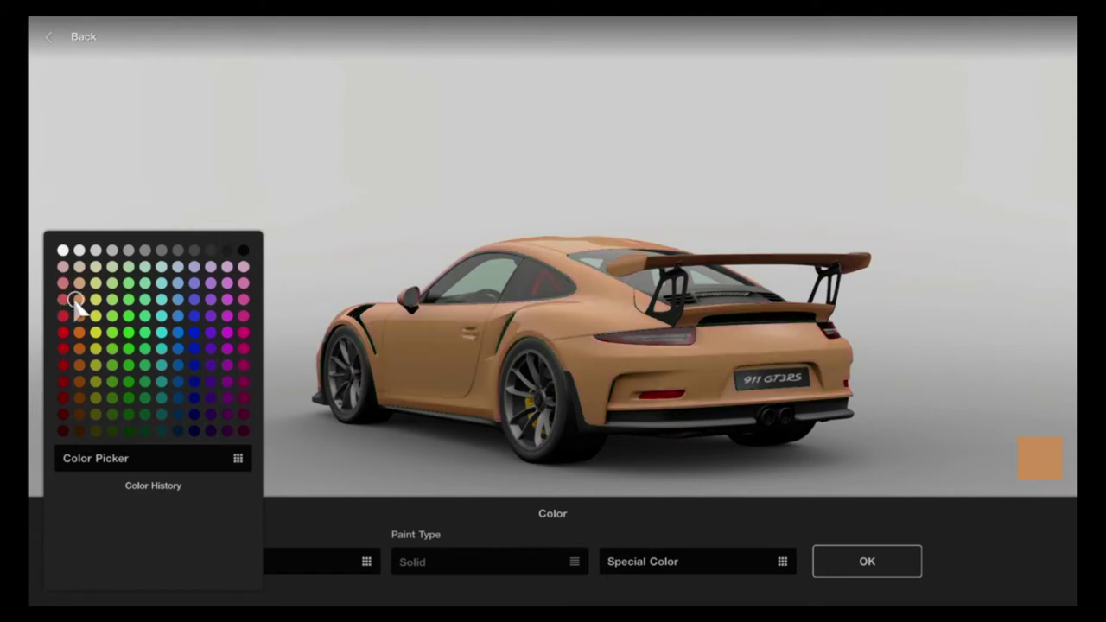
left_click(161, 300)
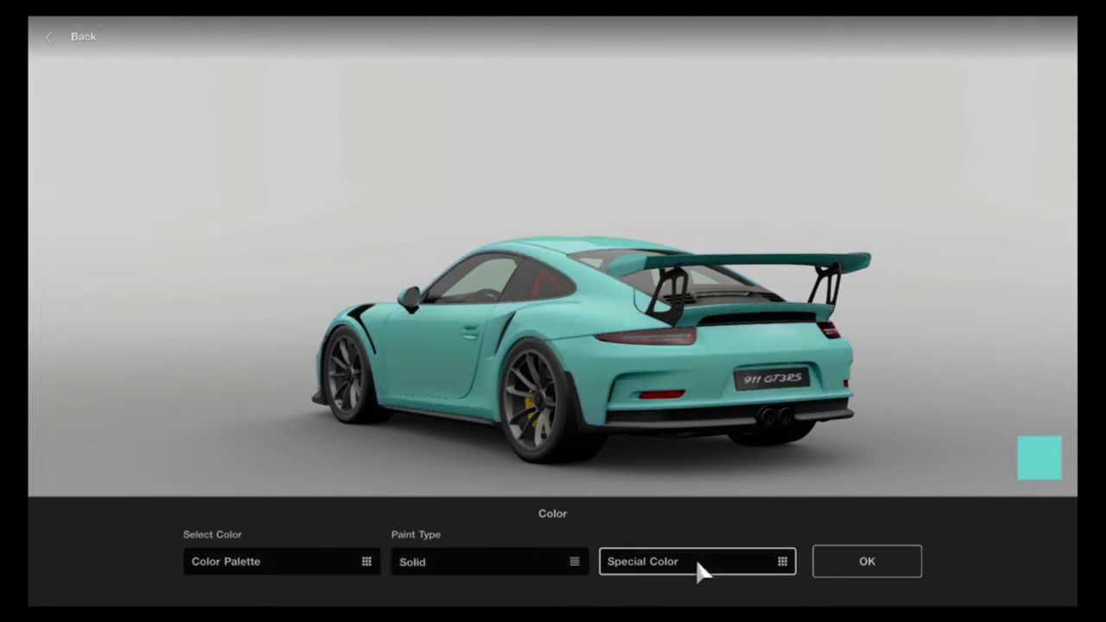
left_click(533, 561)
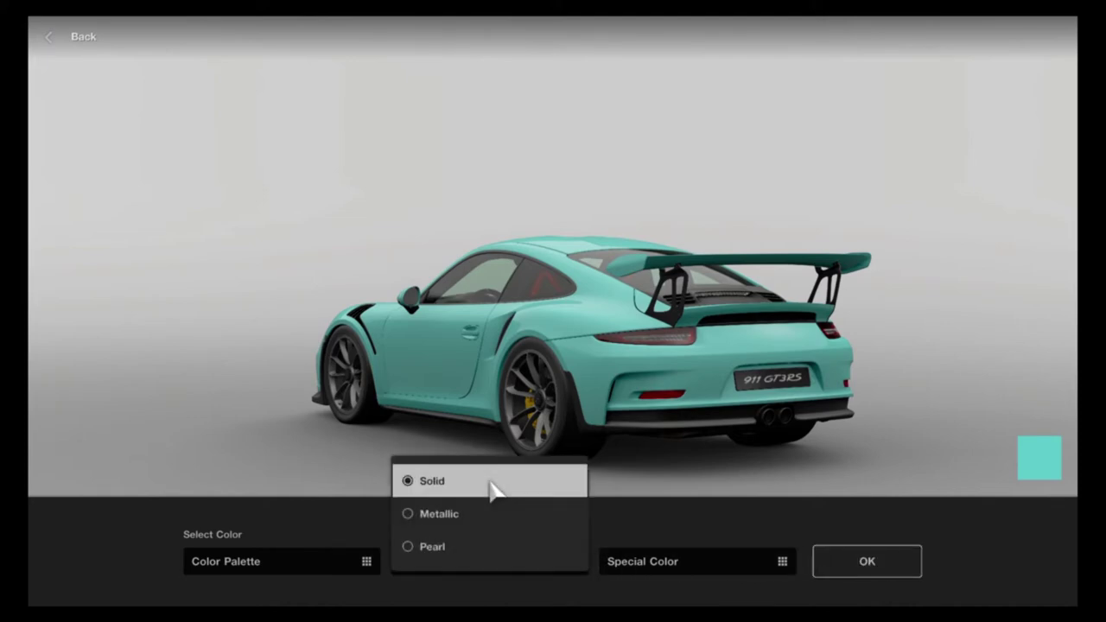
left_click(493, 517)
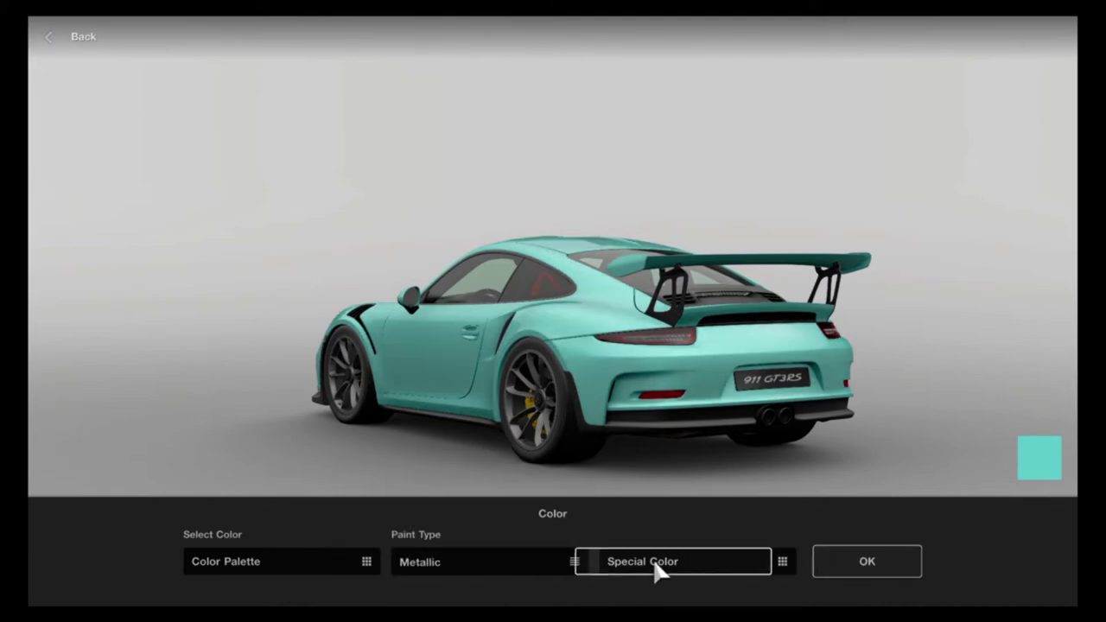
left_click(867, 564)
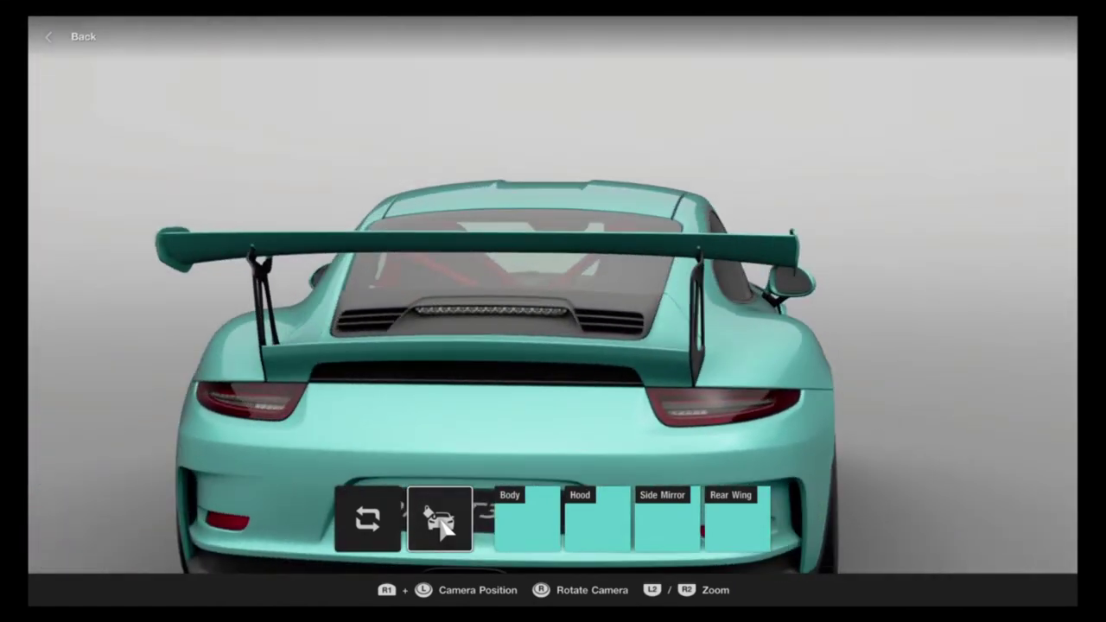
- Paint the rear wing orange from the colour palette and accept the colour
left_click(740, 528)
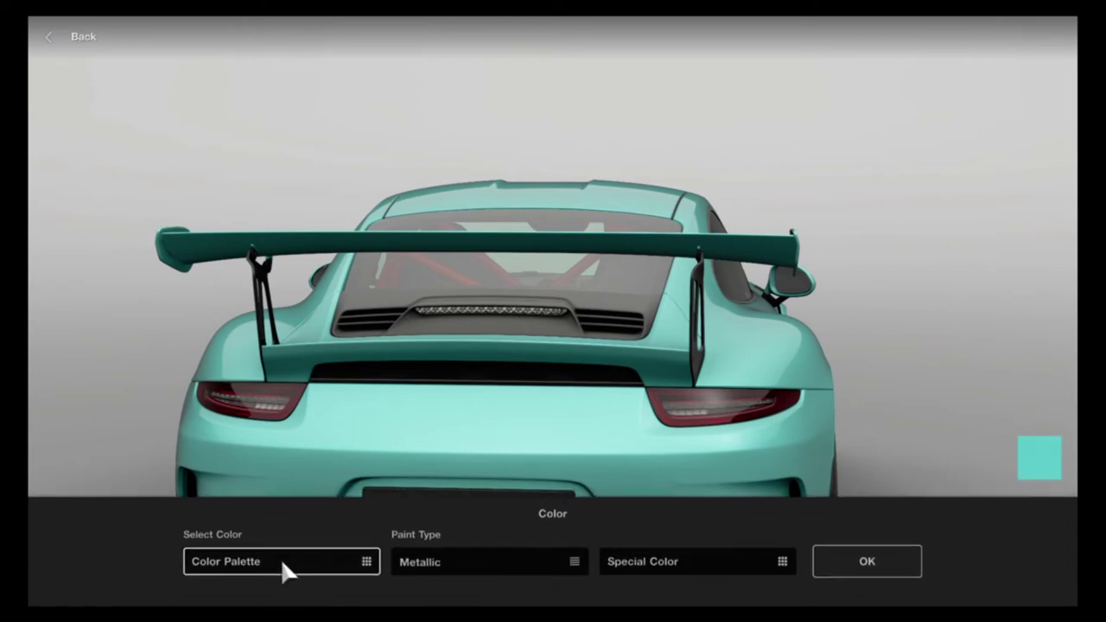
left_click(281, 558)
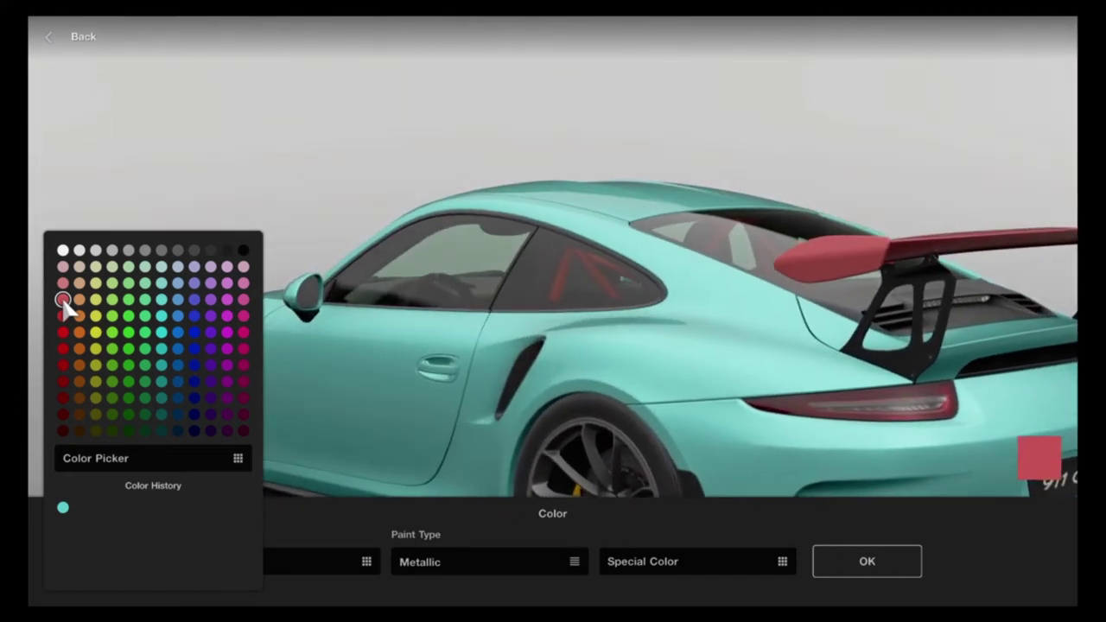
left_click(79, 299)
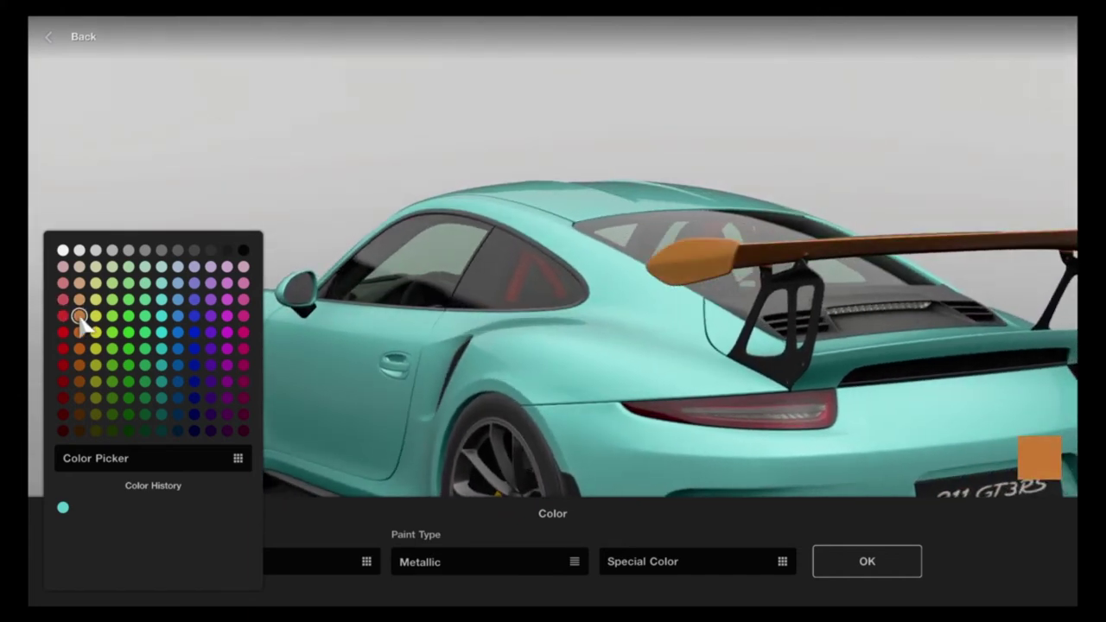
left_click(80, 317)
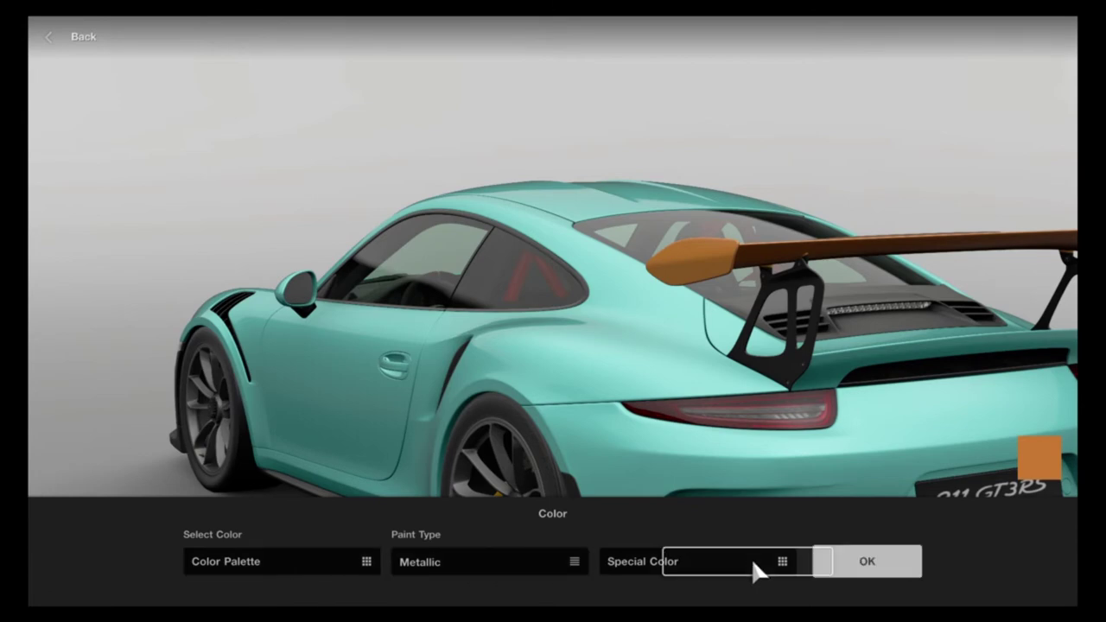
left_click(866, 562)
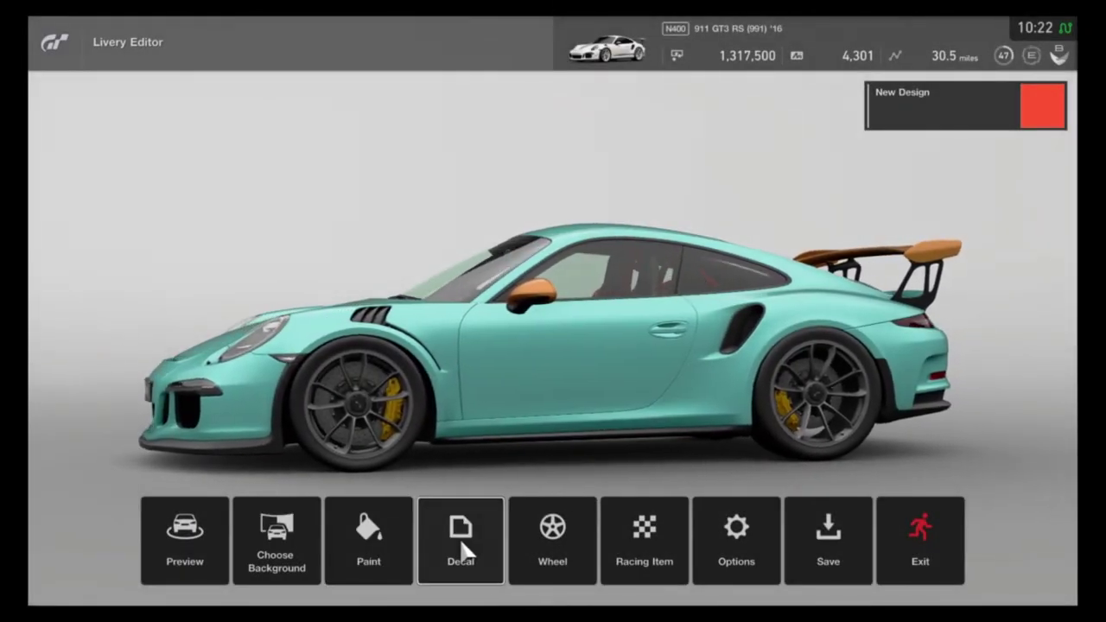
- Add a decal layer to the Rear Wing work area using the Rear Wing Roof camera and Align with Camera projection
left_click(460, 537)
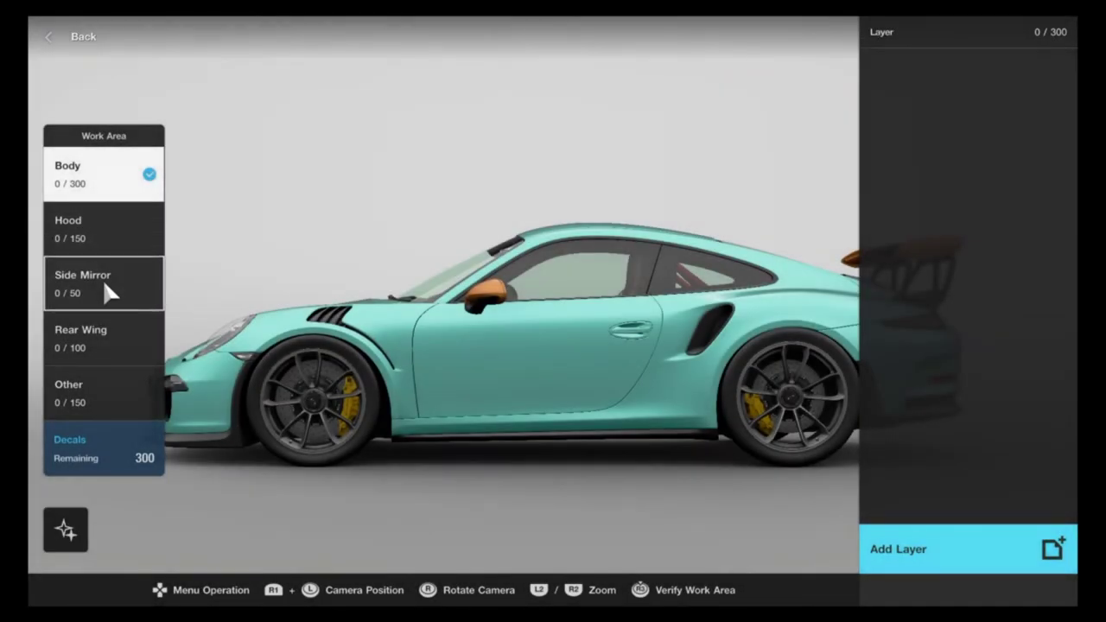
left_click(104, 339)
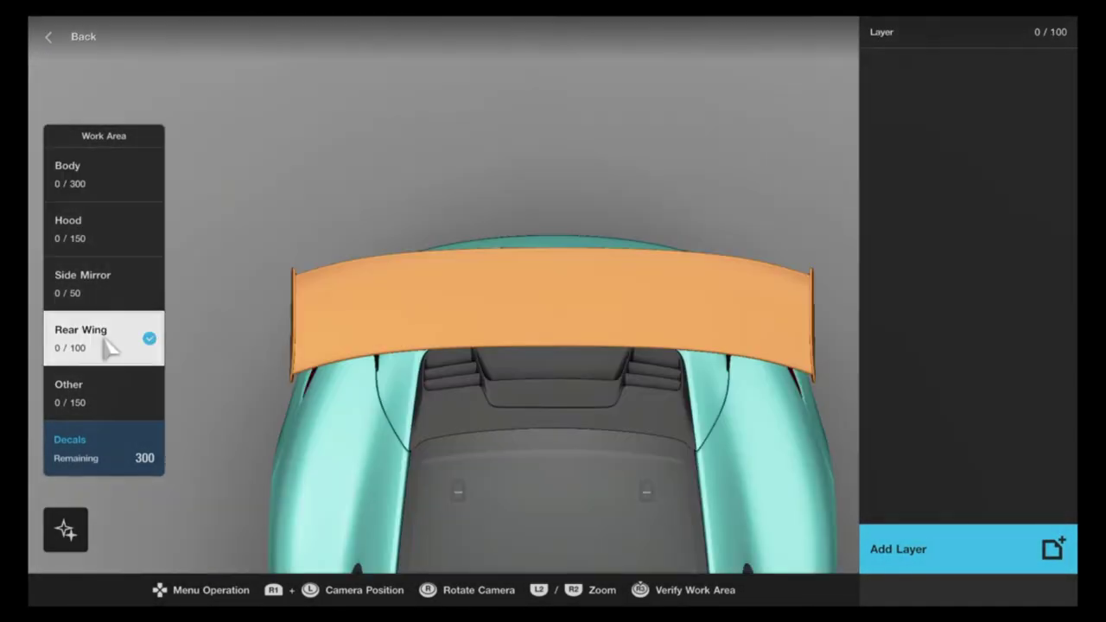
left_click(968, 554)
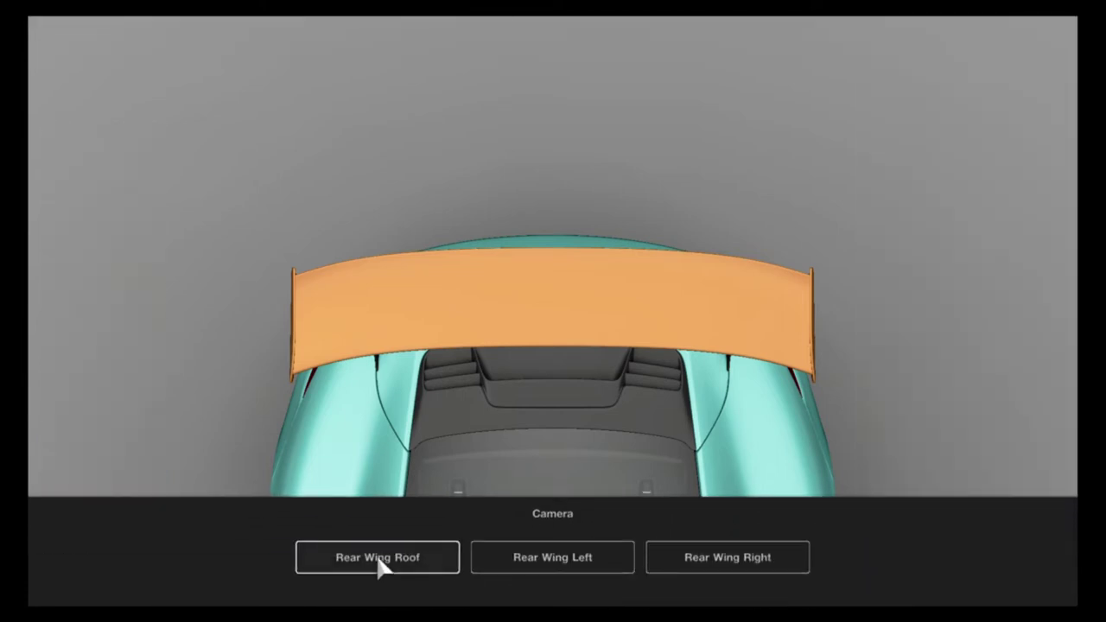
left_click(378, 560)
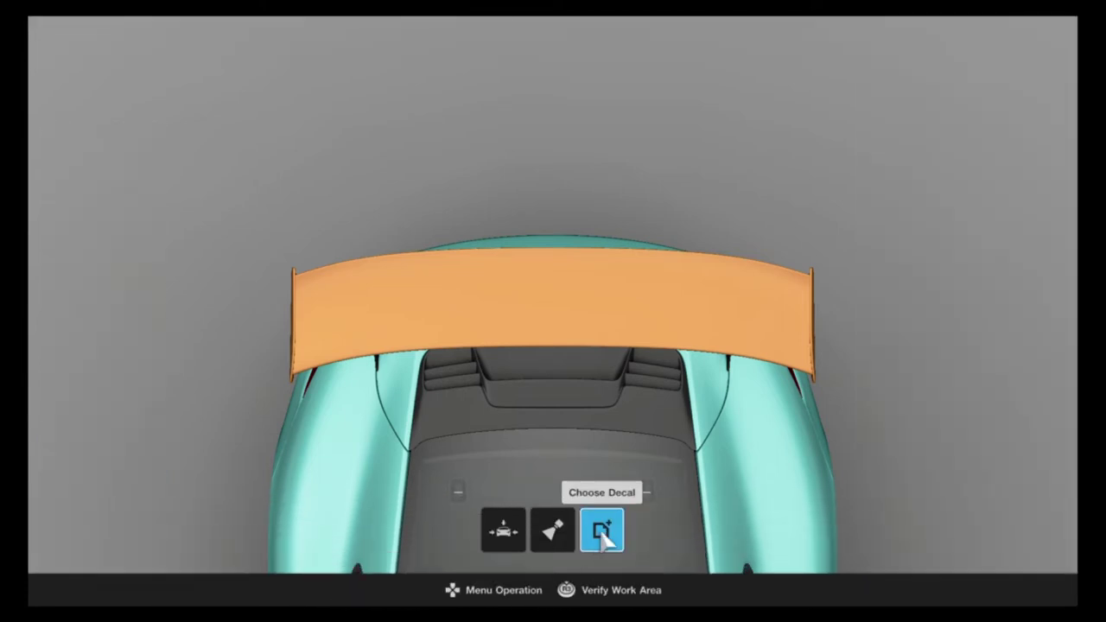
left_click(553, 531)
left_click(642, 564)
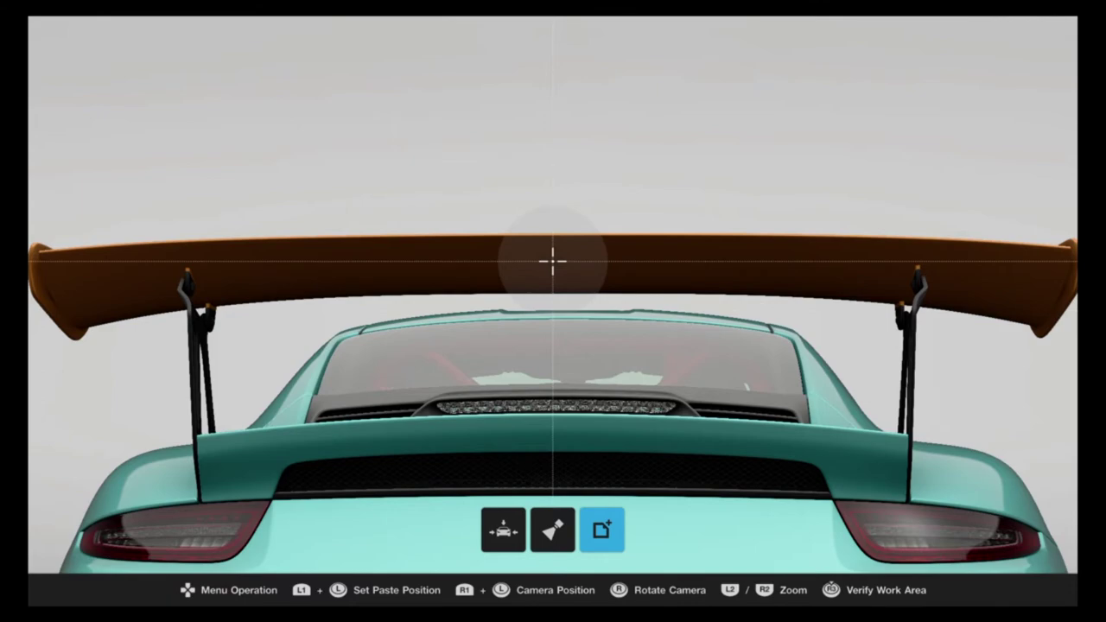
- Place the solid white square from Shape 1 on the wing's rear face and stretch it across the full wing width
left_click(603, 534)
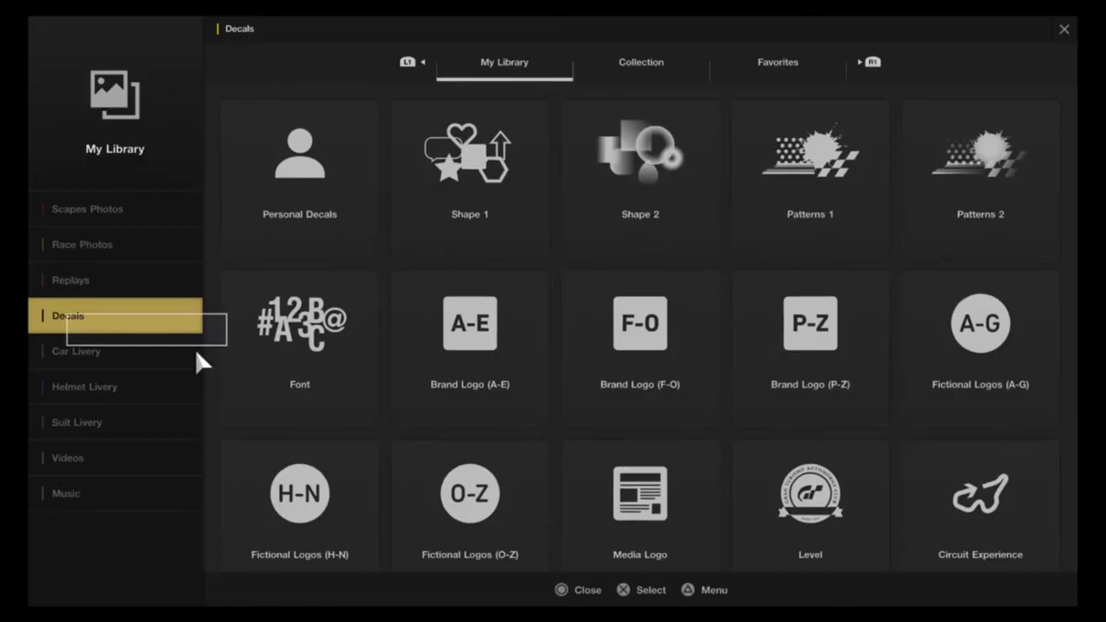
left_click(458, 175)
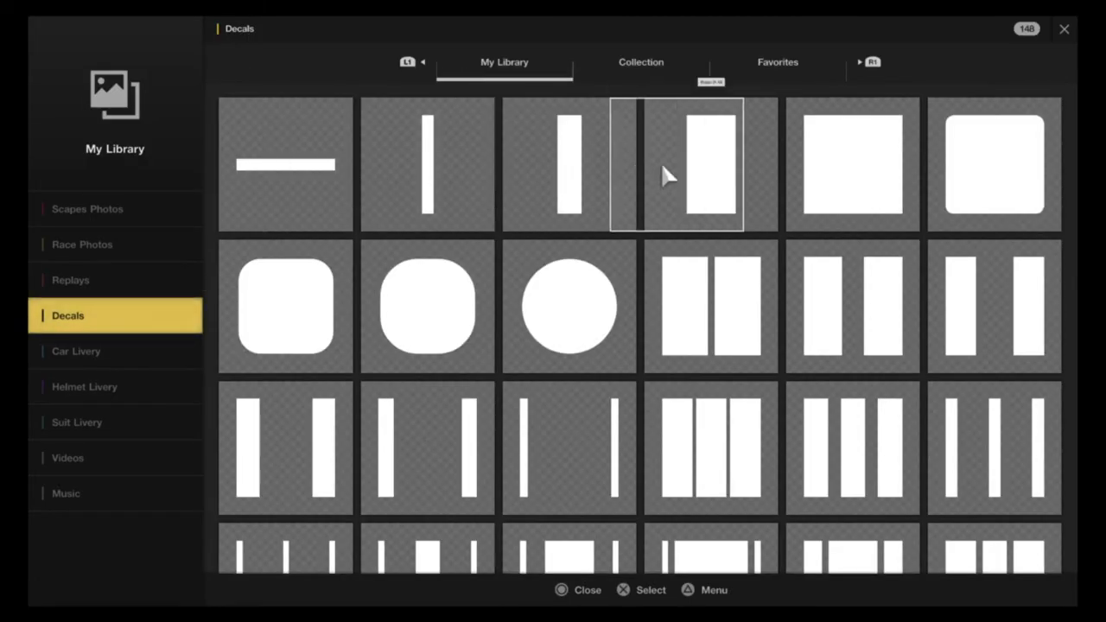
left_click(830, 166)
key("L1")
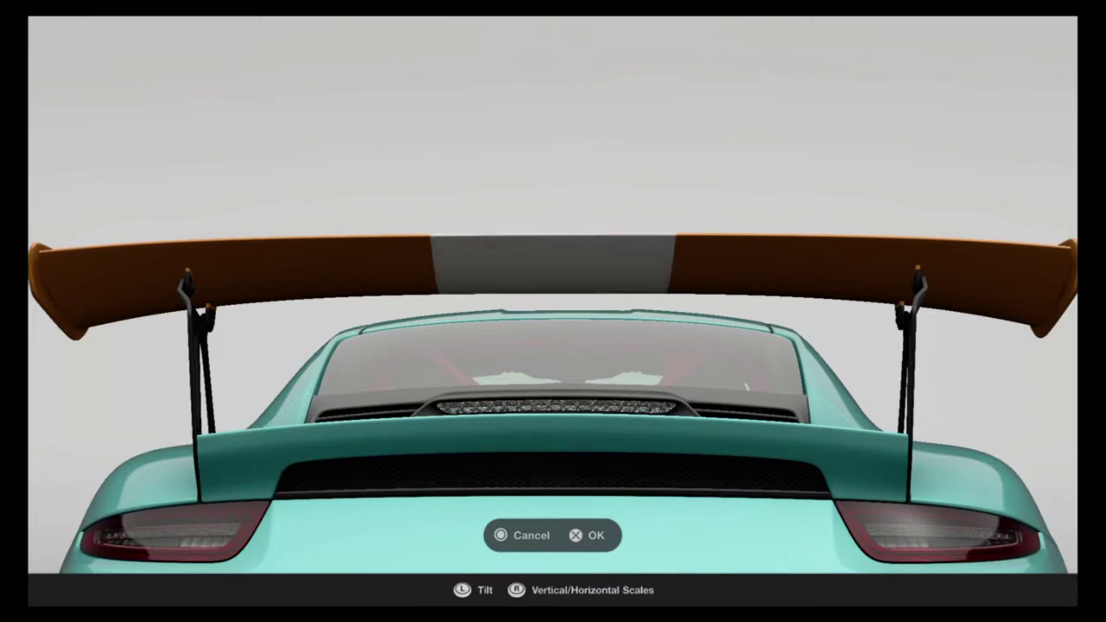
key("Right")
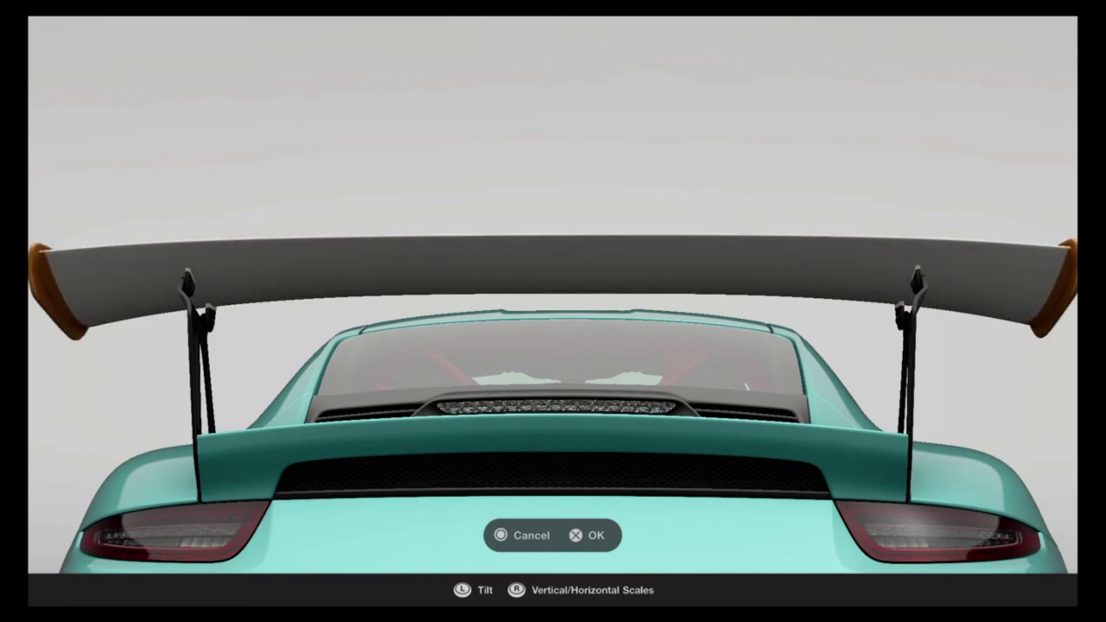
key("Return")
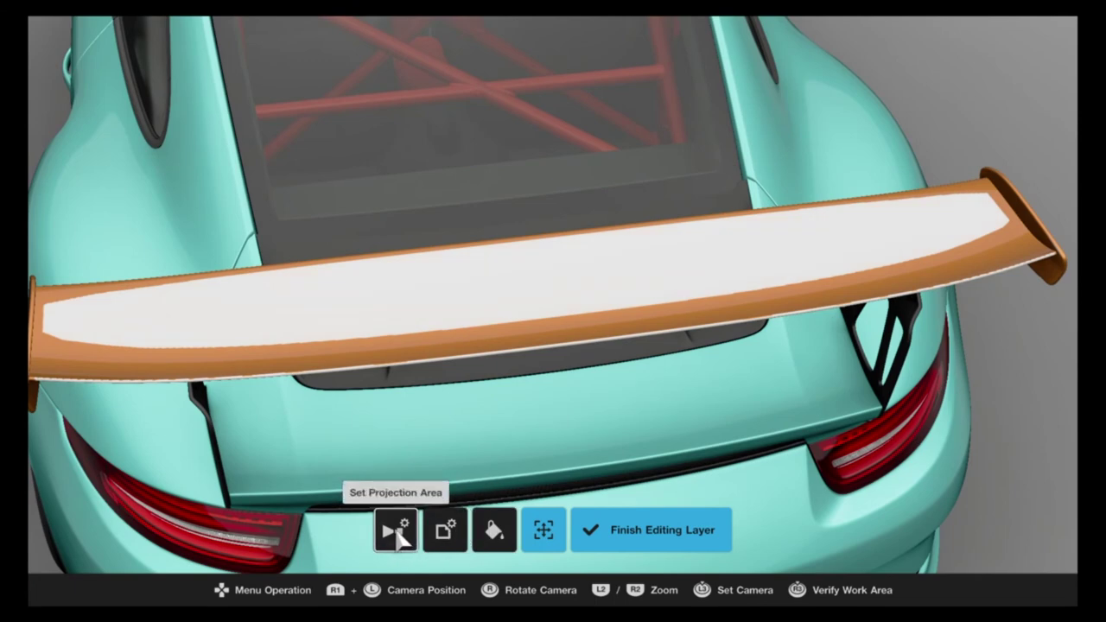
left_click(395, 531)
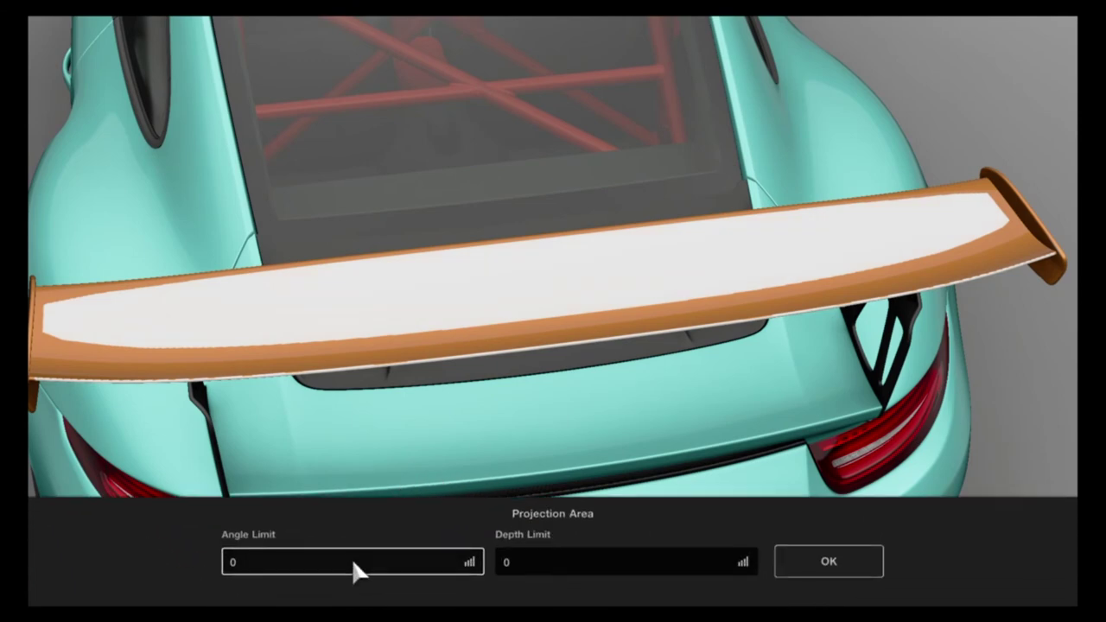
left_click(351, 558)
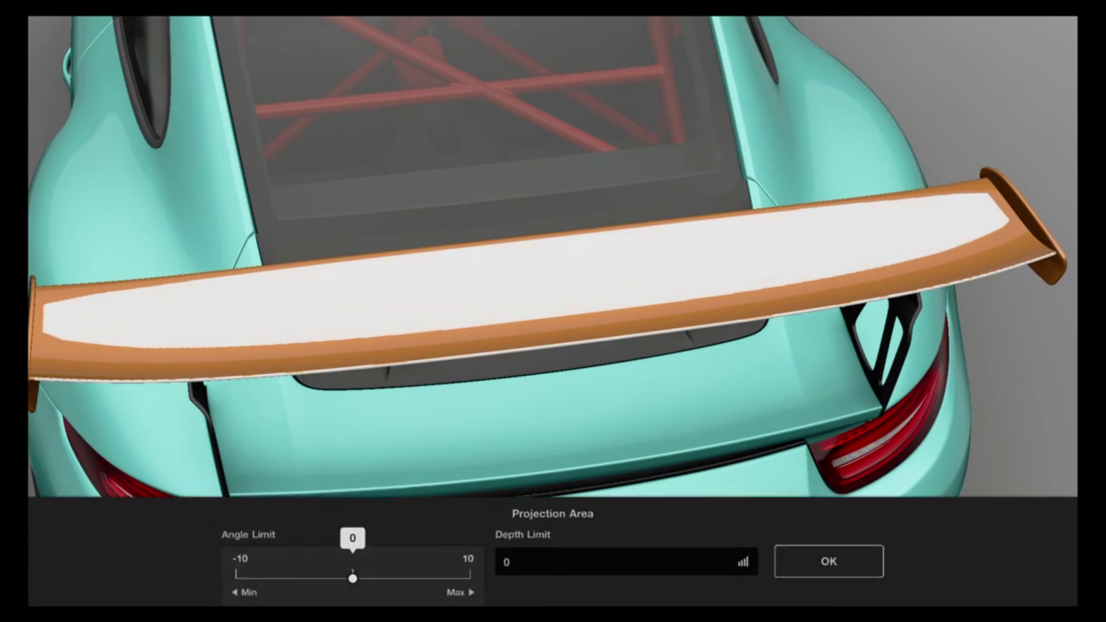
key("Left")
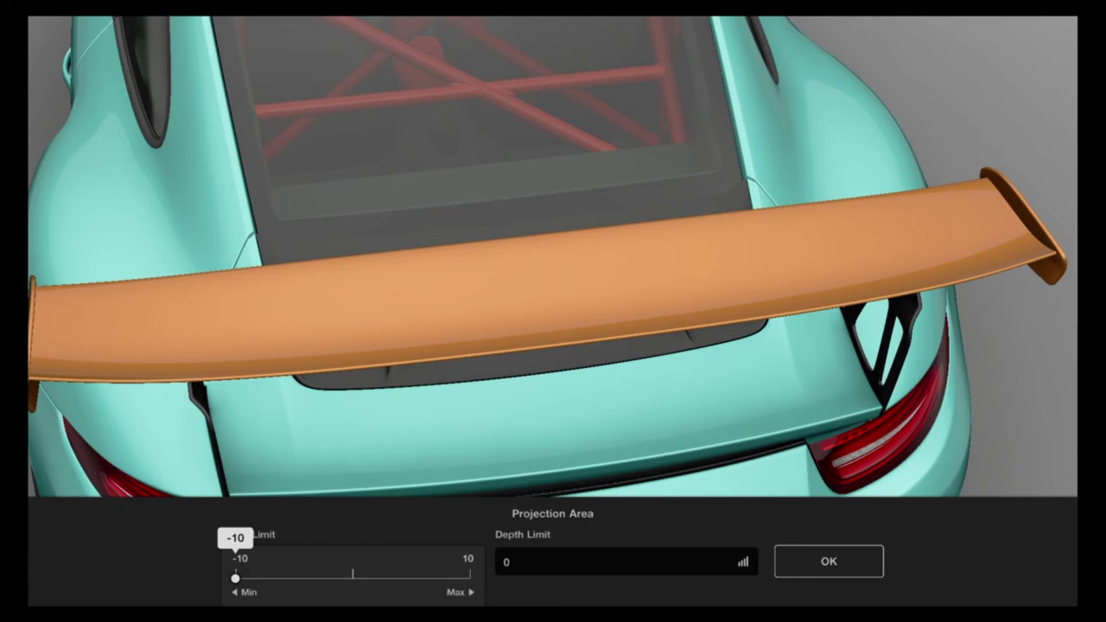
key("Return")
key("Escape")
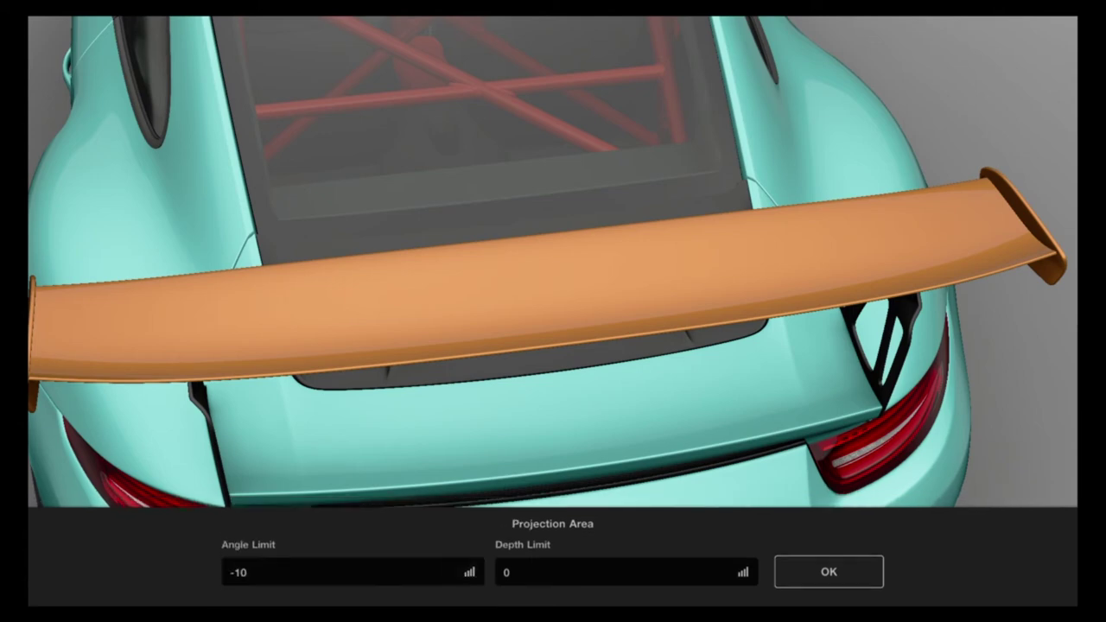
- Set the wing decal's projection angle limit to -10
left_click(397, 534)
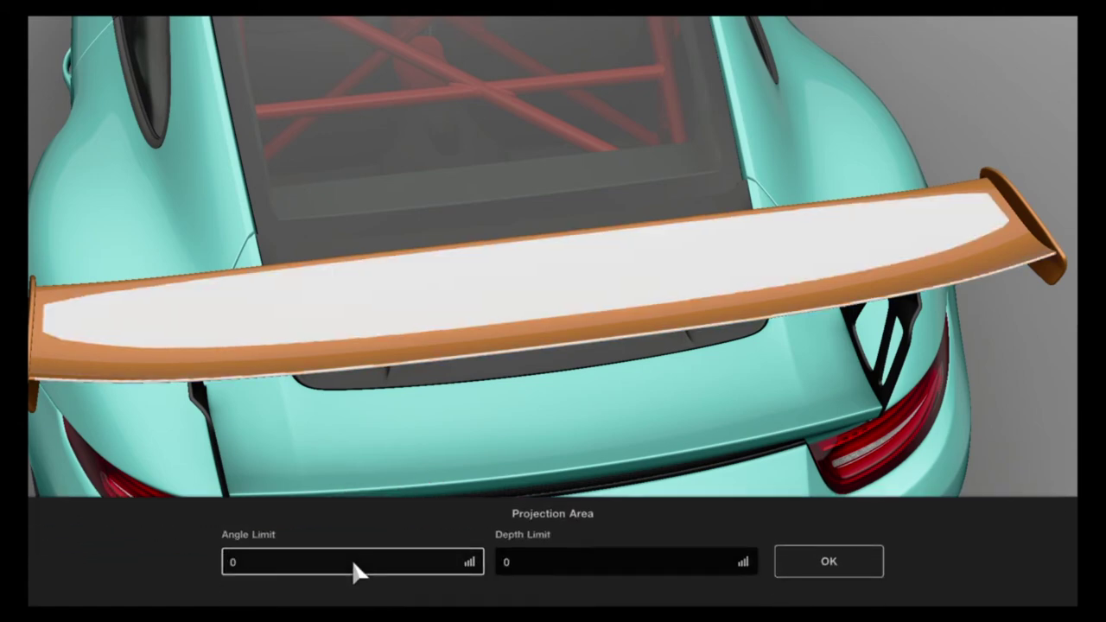
left_click(352, 559)
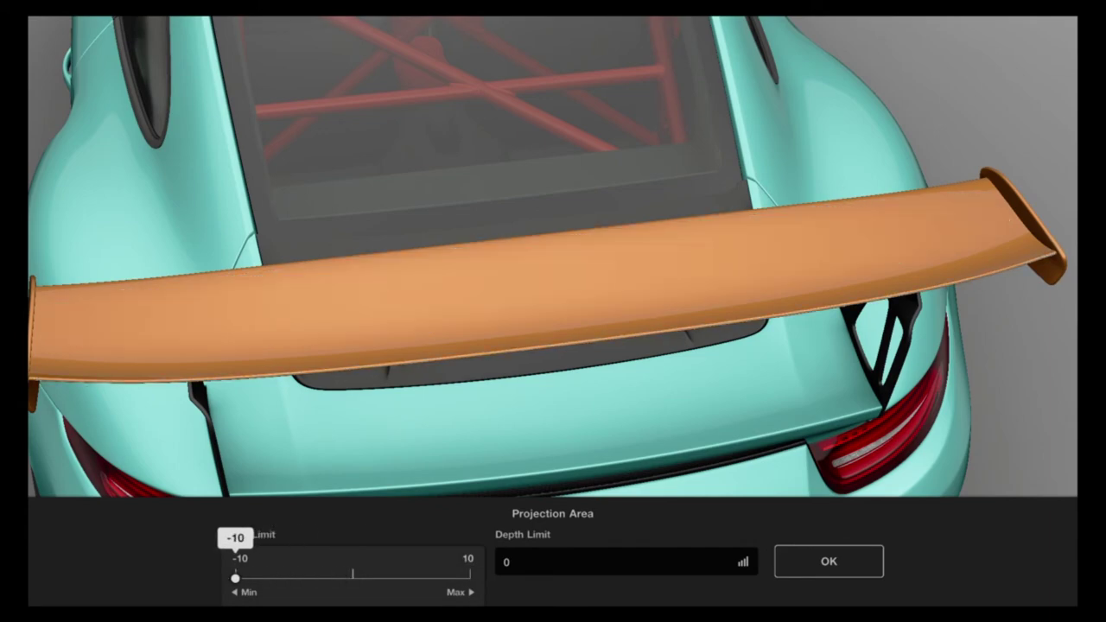
key("Return")
left_click(828, 561)
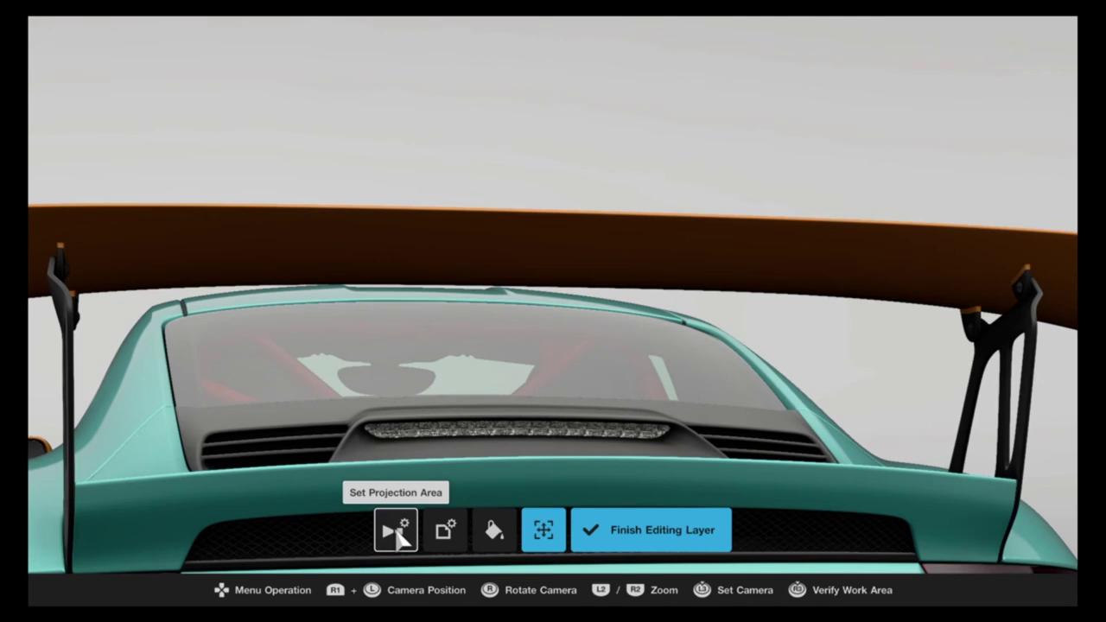
- Set the wing decal's projection angle limit to -2 so it covers only the underside of the wing
left_click(398, 534)
left_click(352, 559)
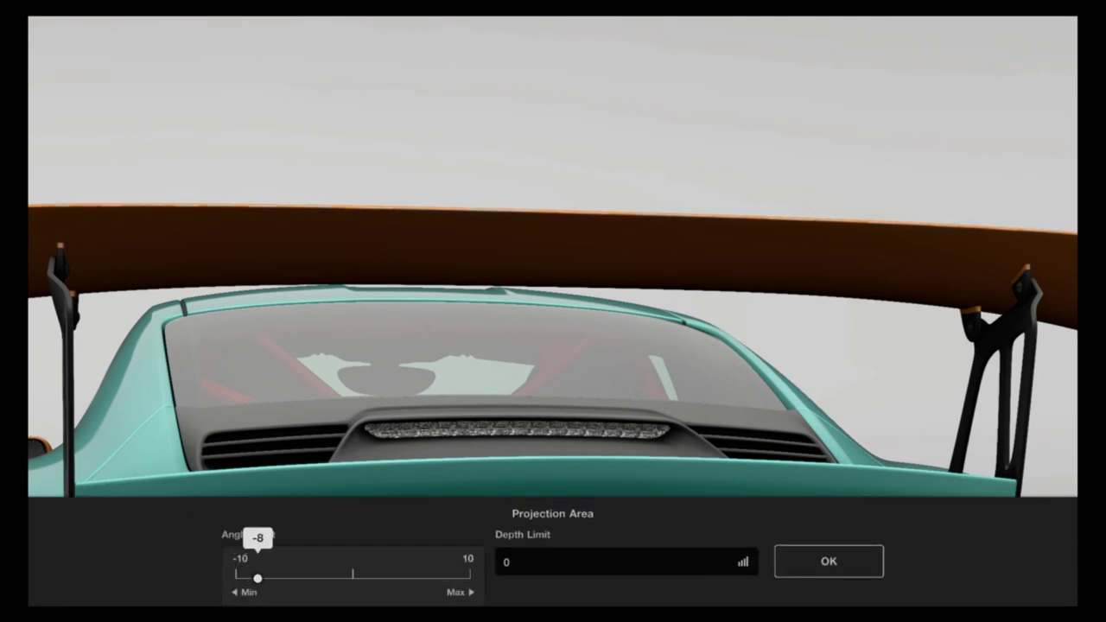
key("Right")
key("Right")
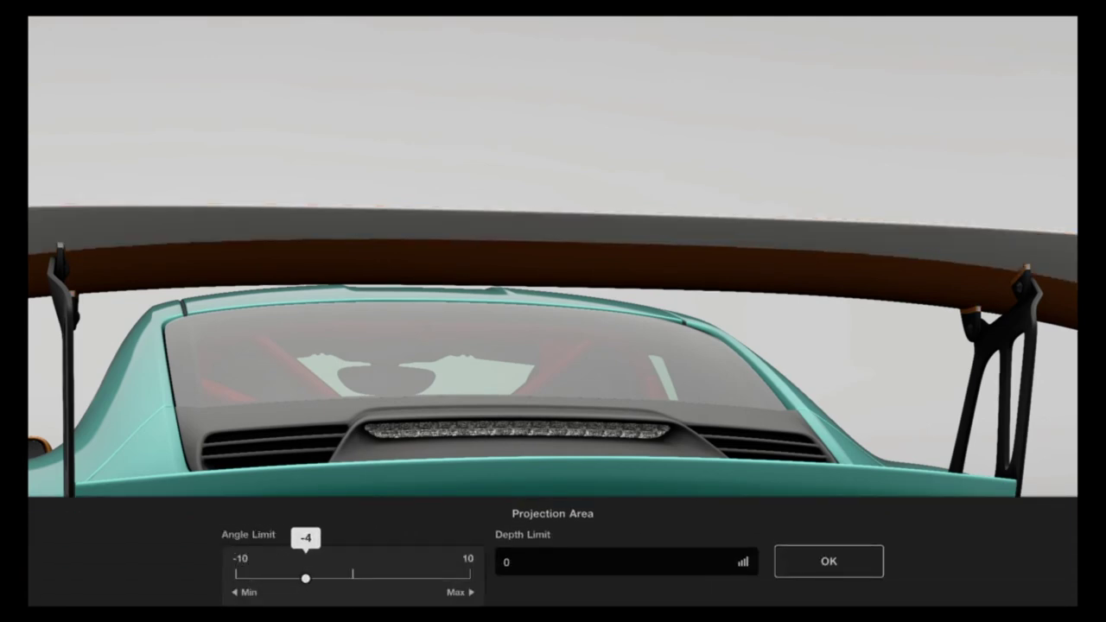
key("Right")
key("Right")
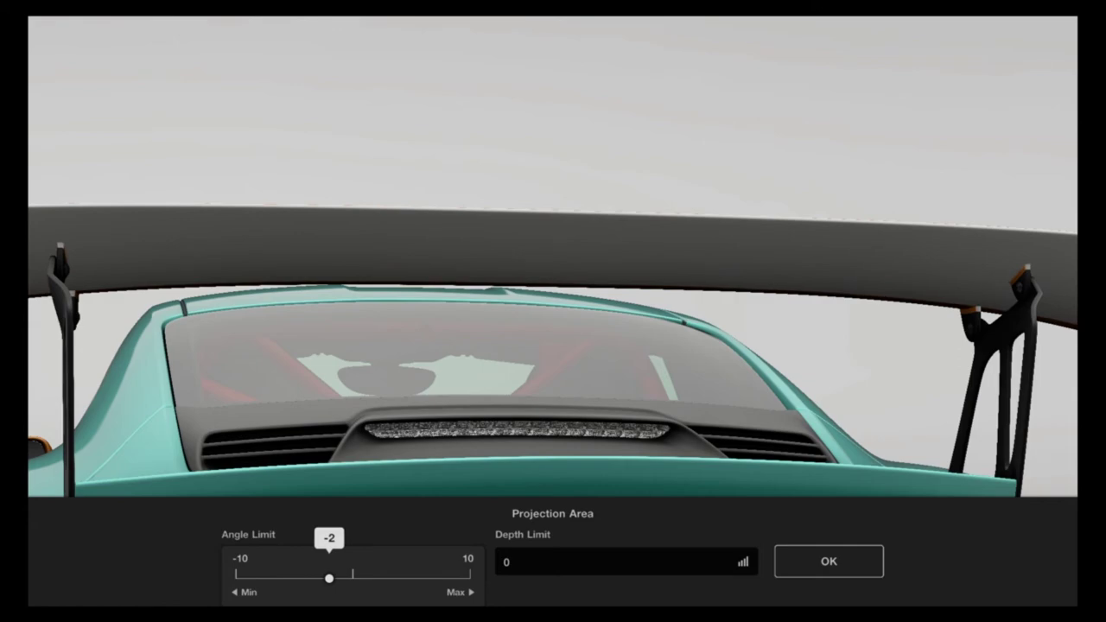
key("Return")
left_click(828, 562)
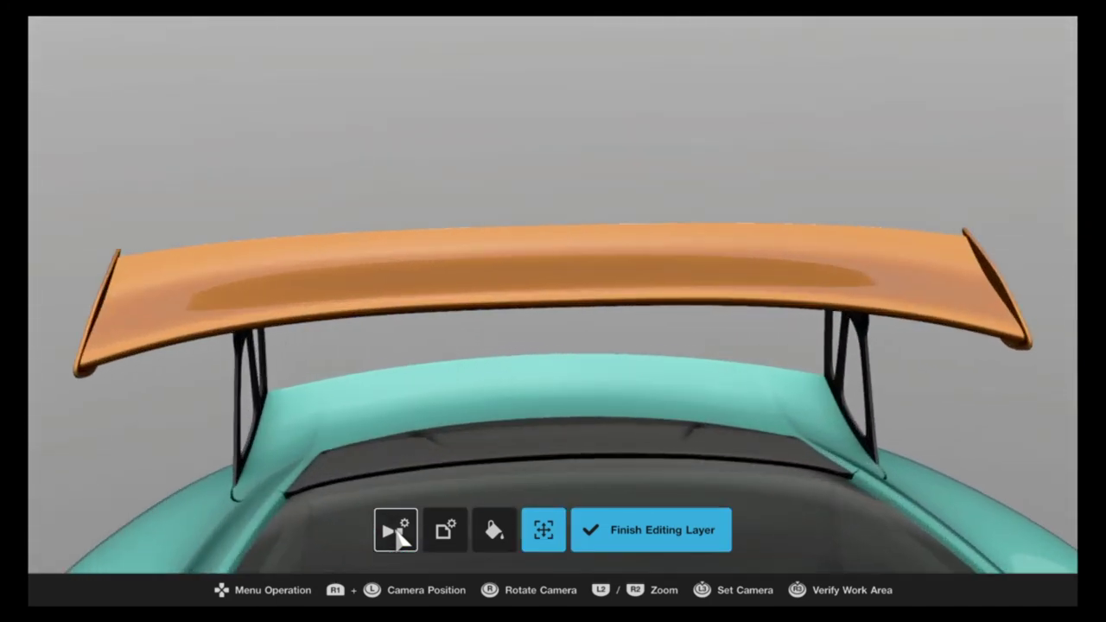
- Finish the white decal layer and add a second rear wing layer with the Rear Wing Roof camera and Align with Camera projection
left_click(633, 530)
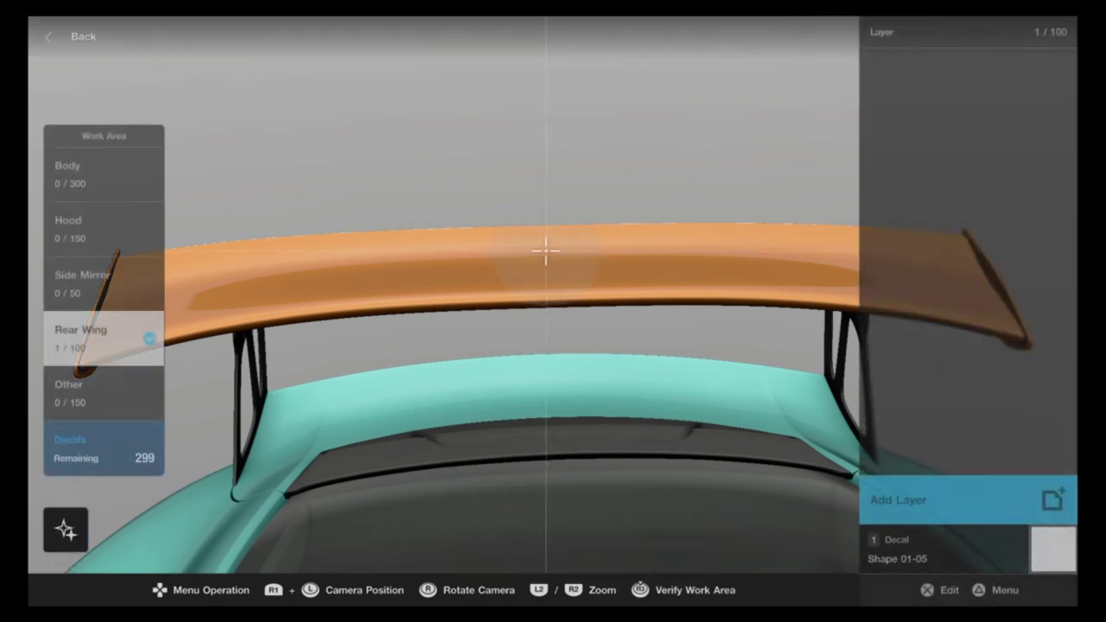
left_click(973, 510)
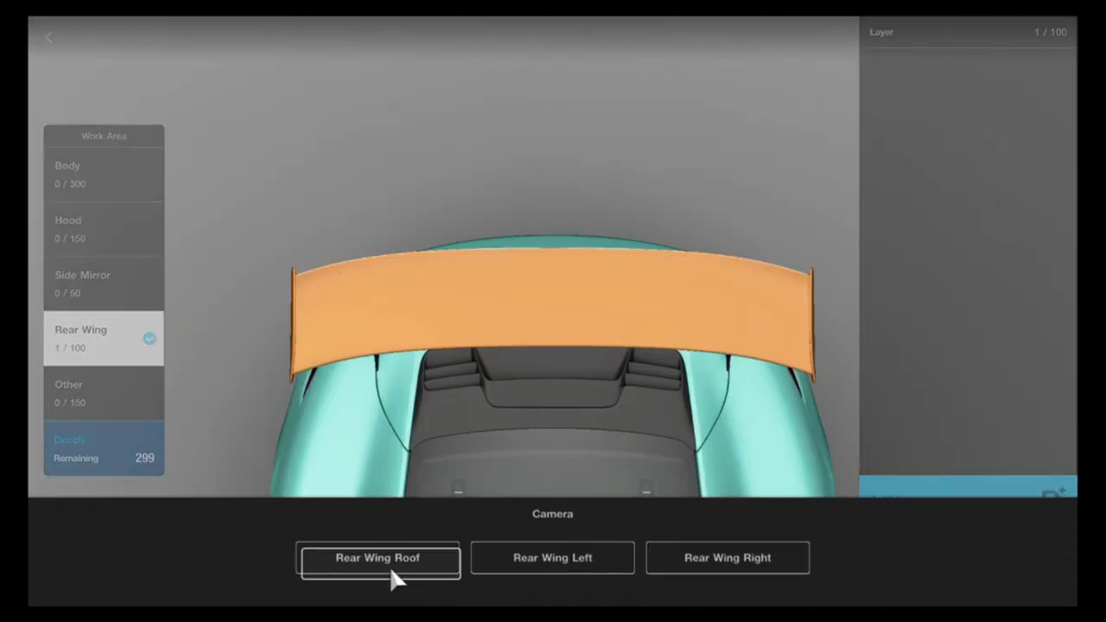
left_click(377, 563)
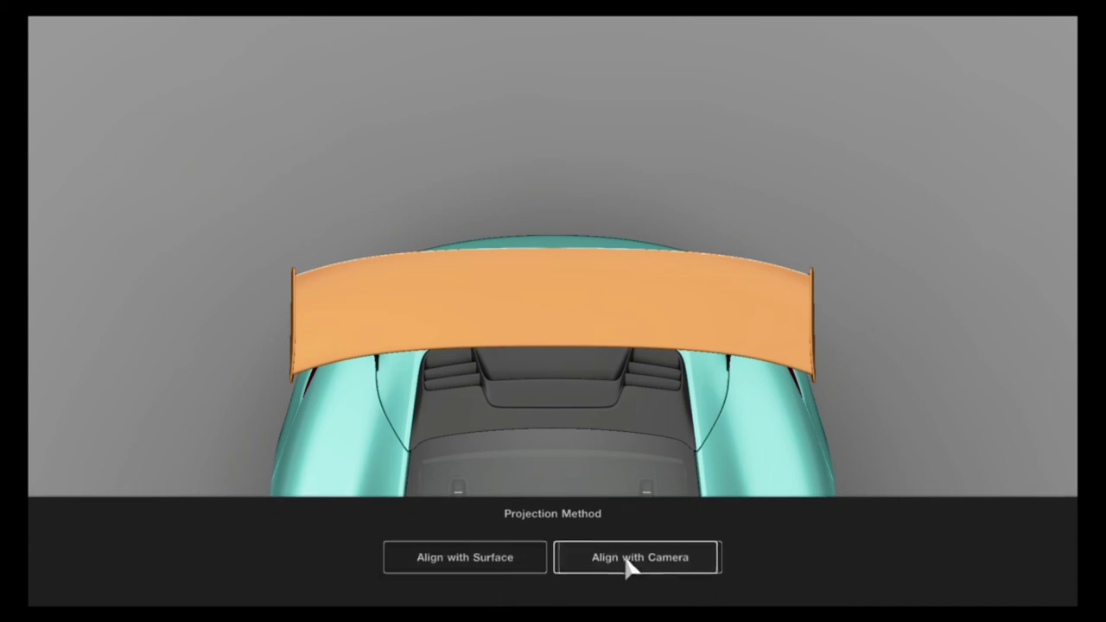
left_click(629, 563)
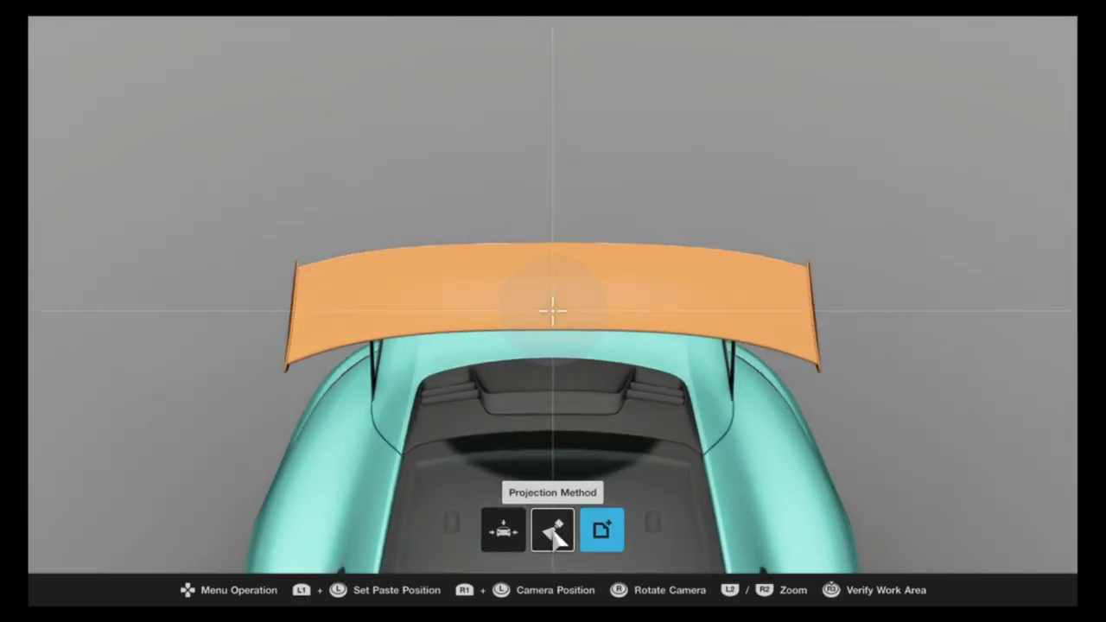